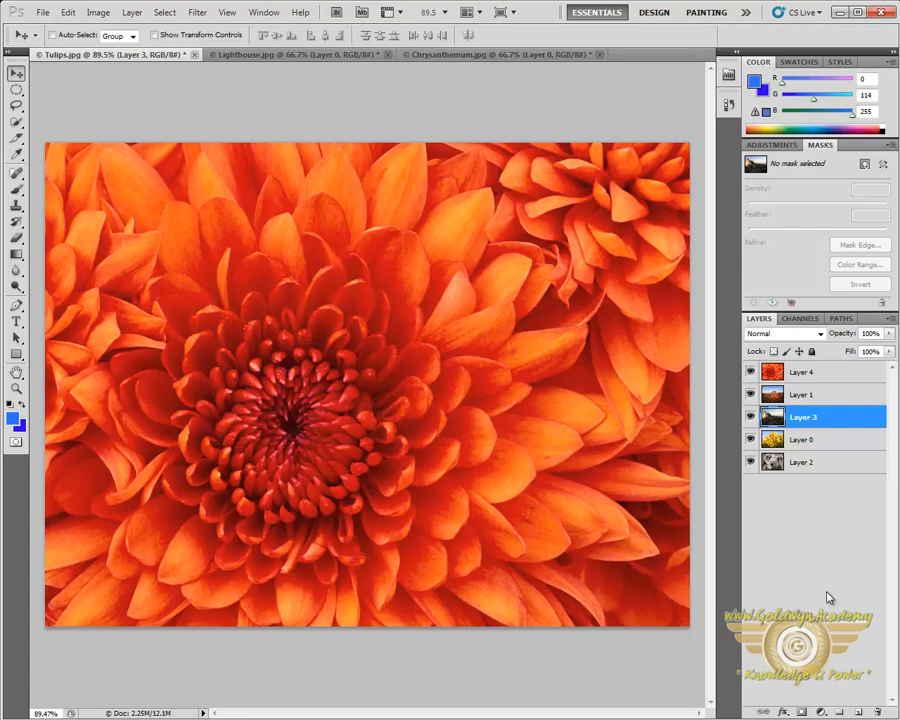
# - Select Layer 4 and toggle its visibility off and on to compare the flower image with Layer 1 beneath it
pyautogui.click(805, 378)
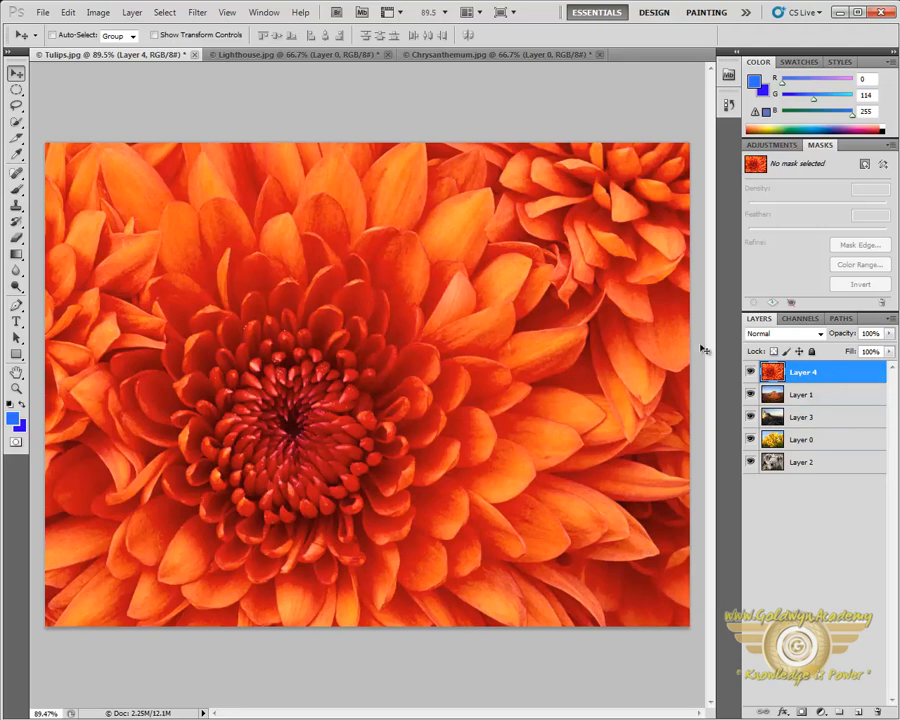
pyautogui.click(751, 373)
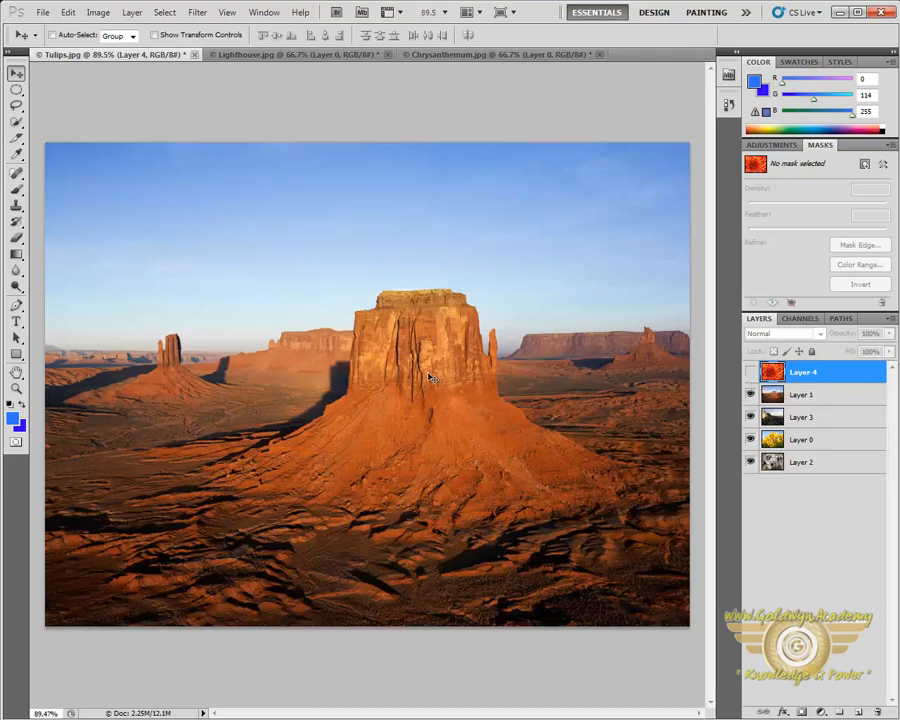
pyautogui.click(751, 373)
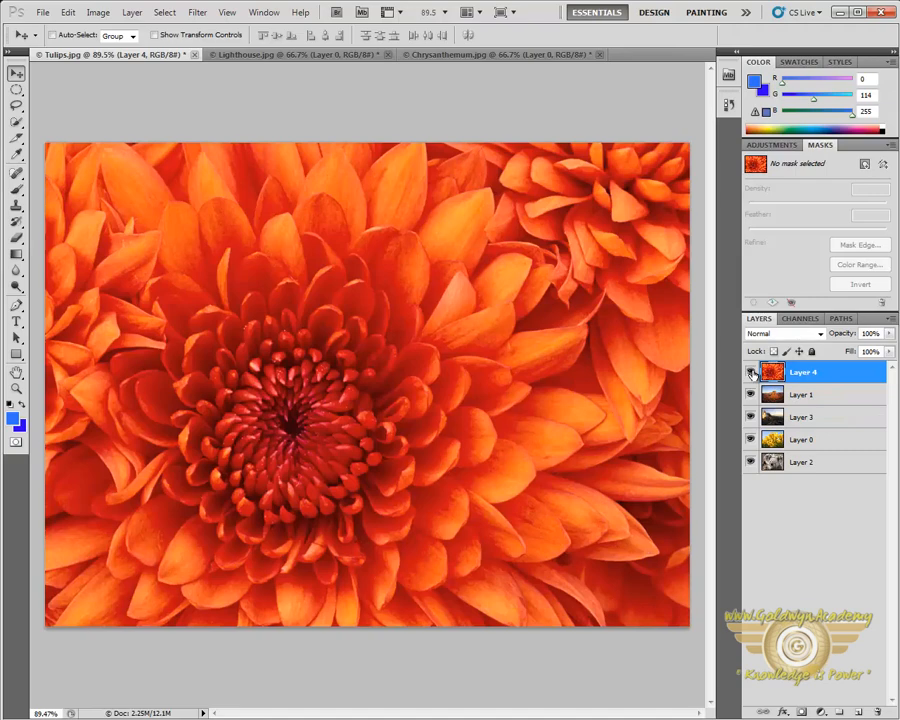
pyautogui.click(752, 373)
pyautogui.click(752, 373)
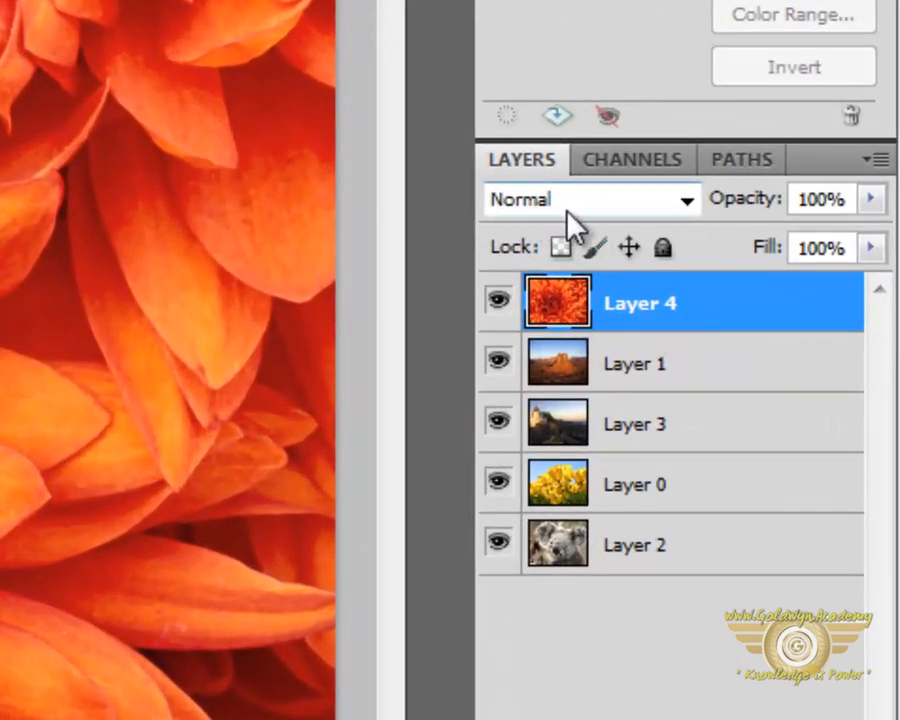
# - Set Layer 4's blend mode to Darken and alternate repeatedly between Dissolve and Darken to compare their effects
pyautogui.click(638, 212)
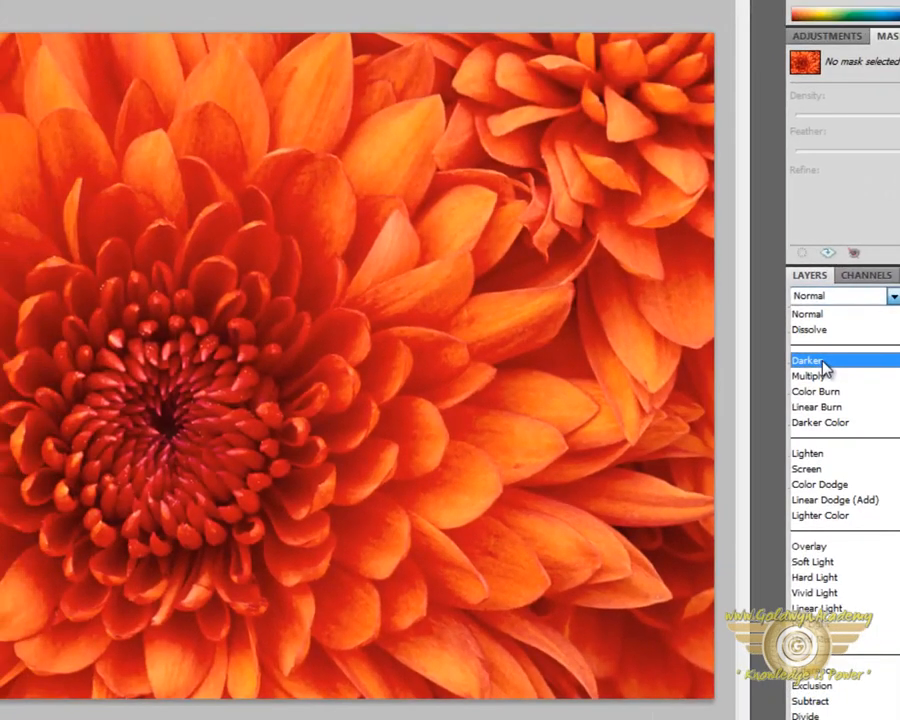
pyautogui.click(656, 120)
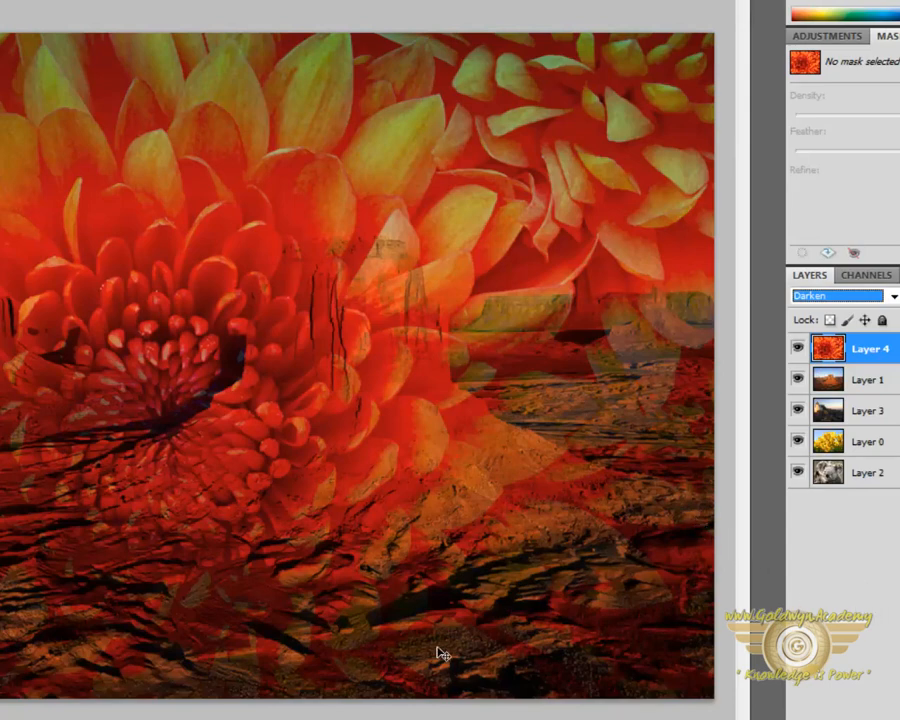
pyautogui.press('Up')
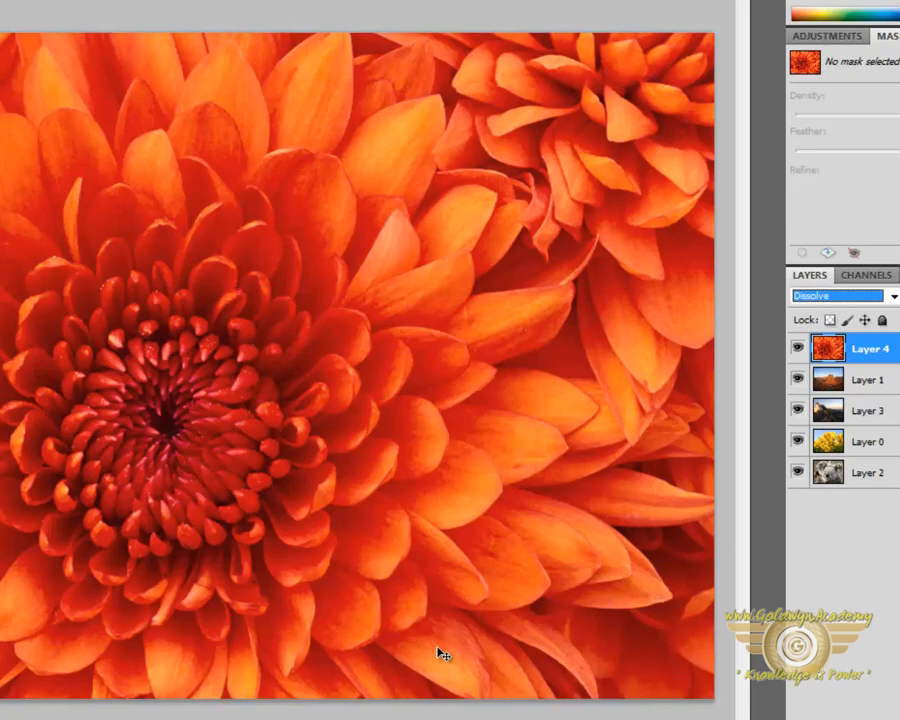
pyautogui.press('Down')
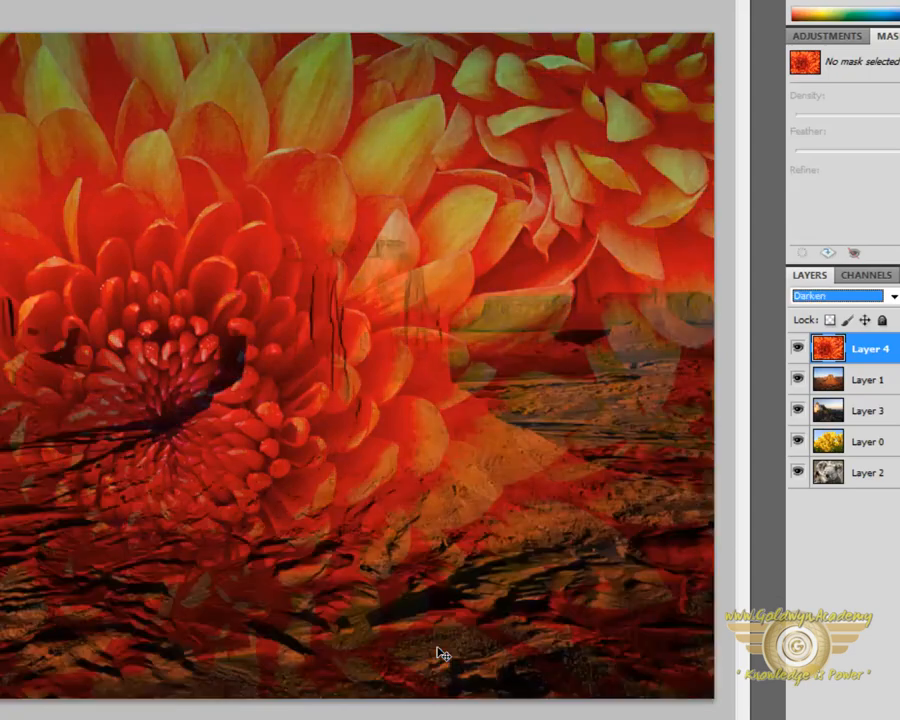
pyautogui.press('Up')
pyautogui.press('Down')
pyautogui.press('Up')
pyautogui.press('Down')
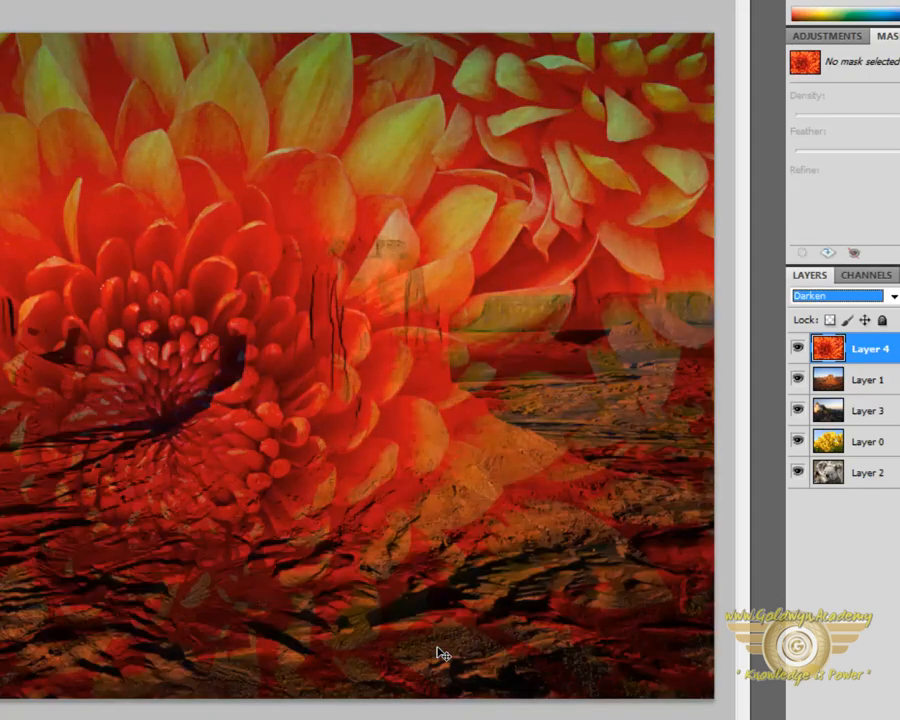
pyautogui.press('Up')
pyautogui.press('Down')
pyautogui.press('Up')
pyautogui.press('Down')
pyautogui.press('Up')
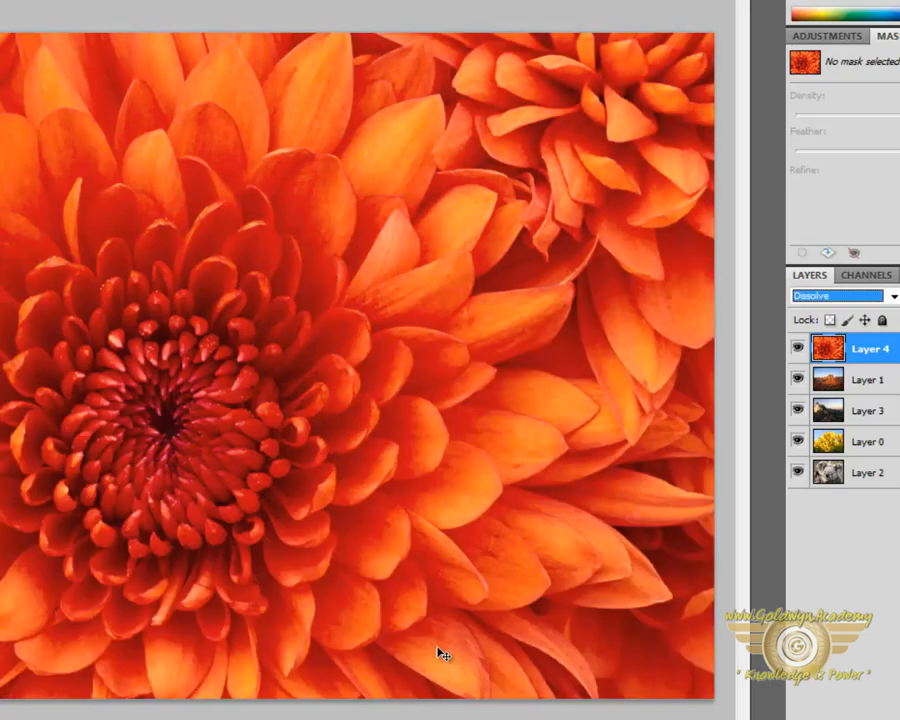
pyautogui.press('Down')
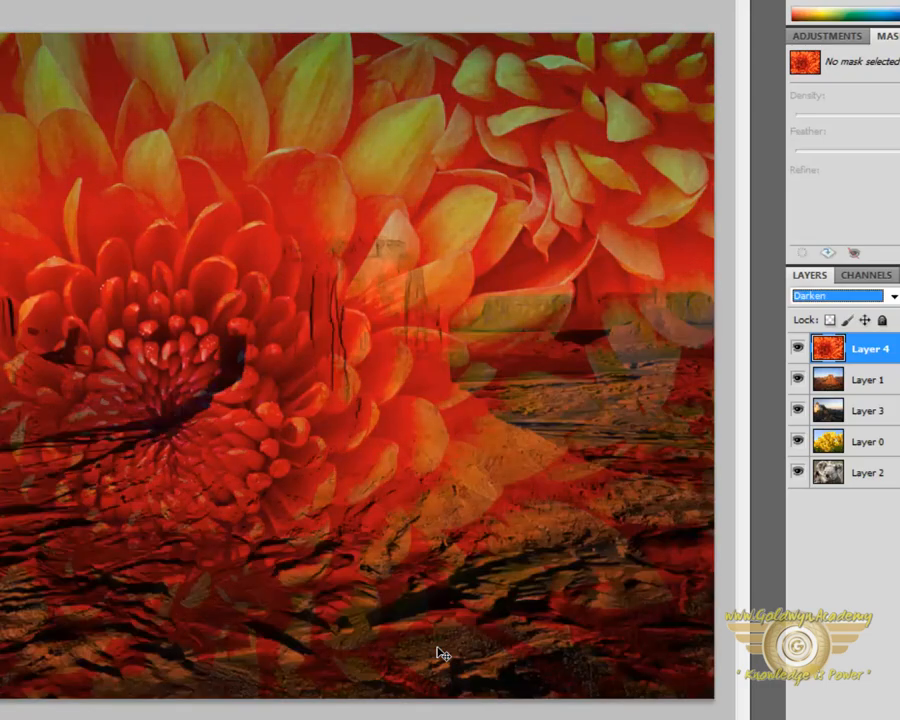
pyautogui.press('Up')
pyautogui.press('Down')
# - Try the Multiply, Color Burn, Linear Burn, Darker Color, Lighten and Screen blend modes in turn on Layer 4
pyautogui.press('Down')
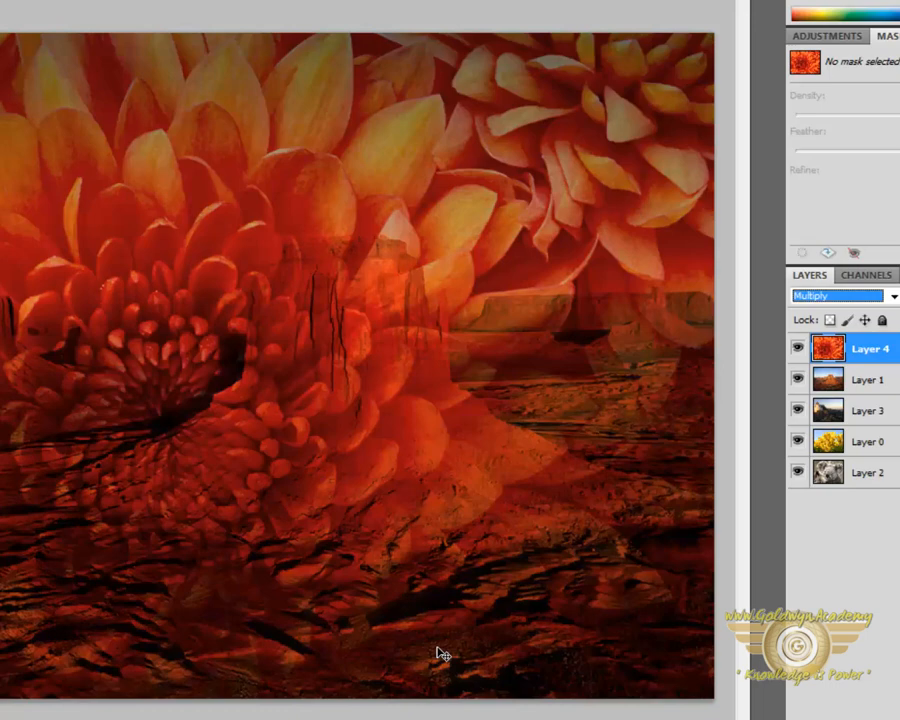
pyautogui.press('Down')
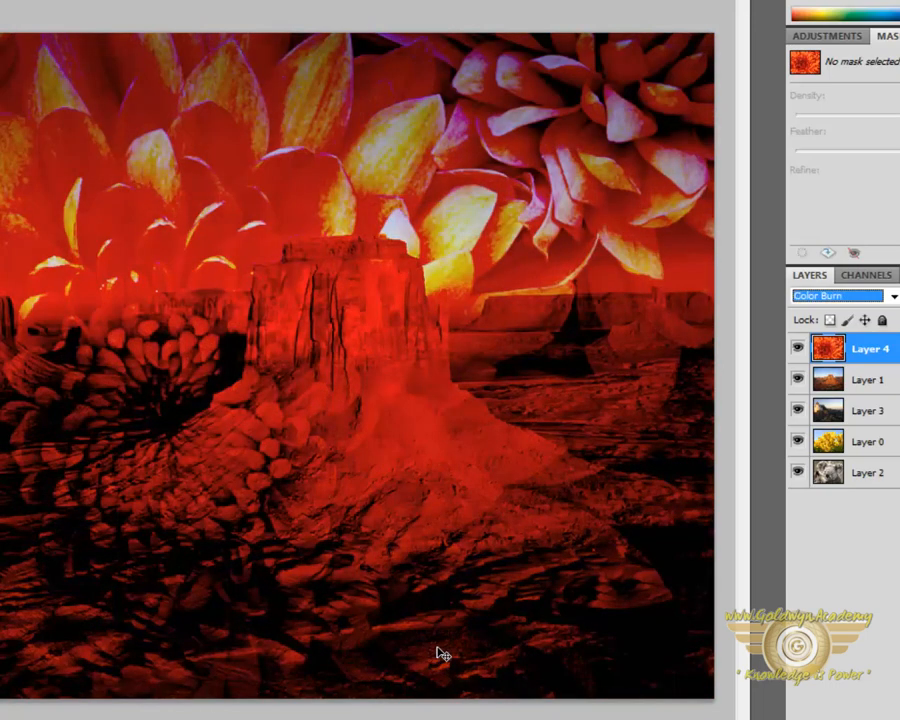
pyautogui.press('Down')
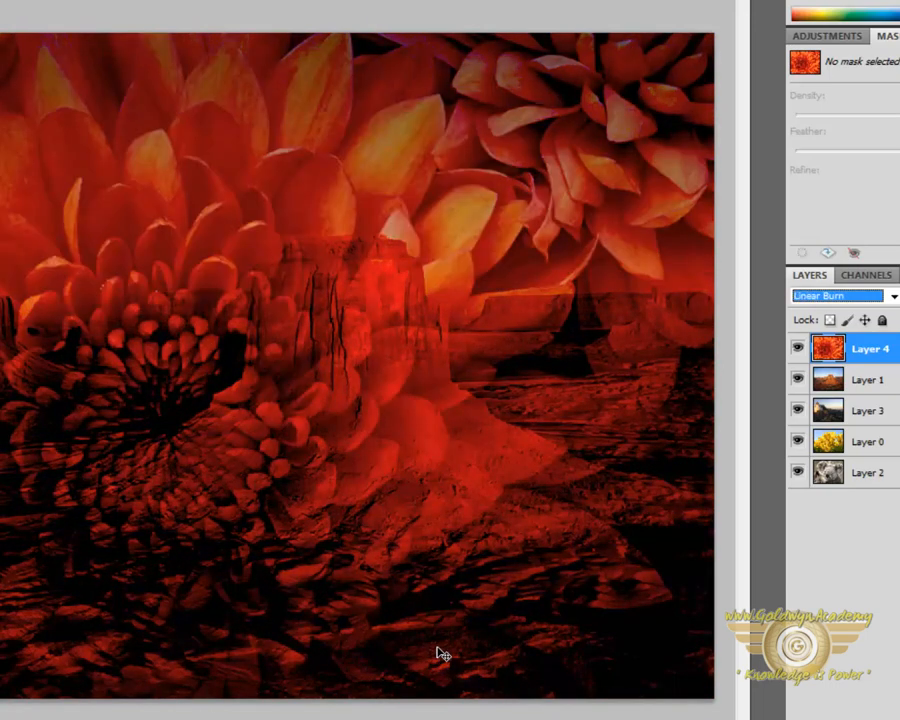
pyautogui.press('Down')
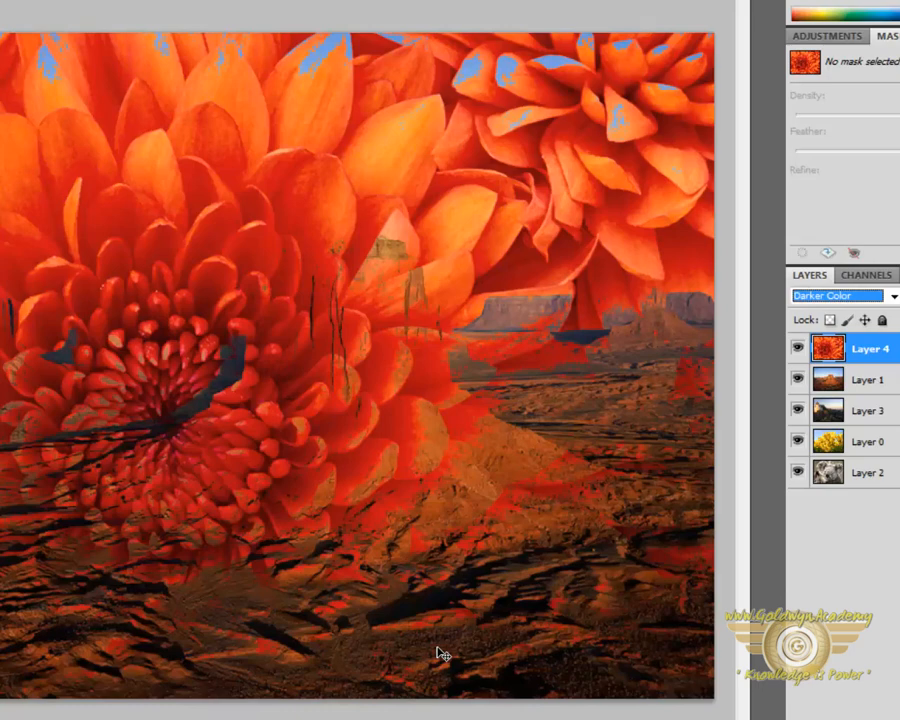
pyautogui.press('Down')
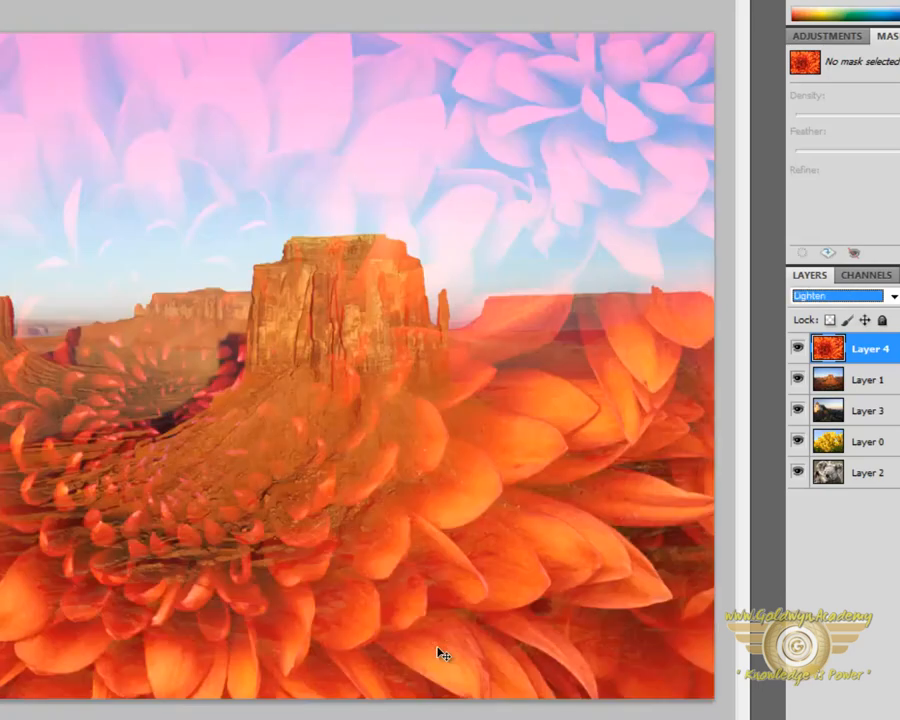
pyautogui.press('Down')
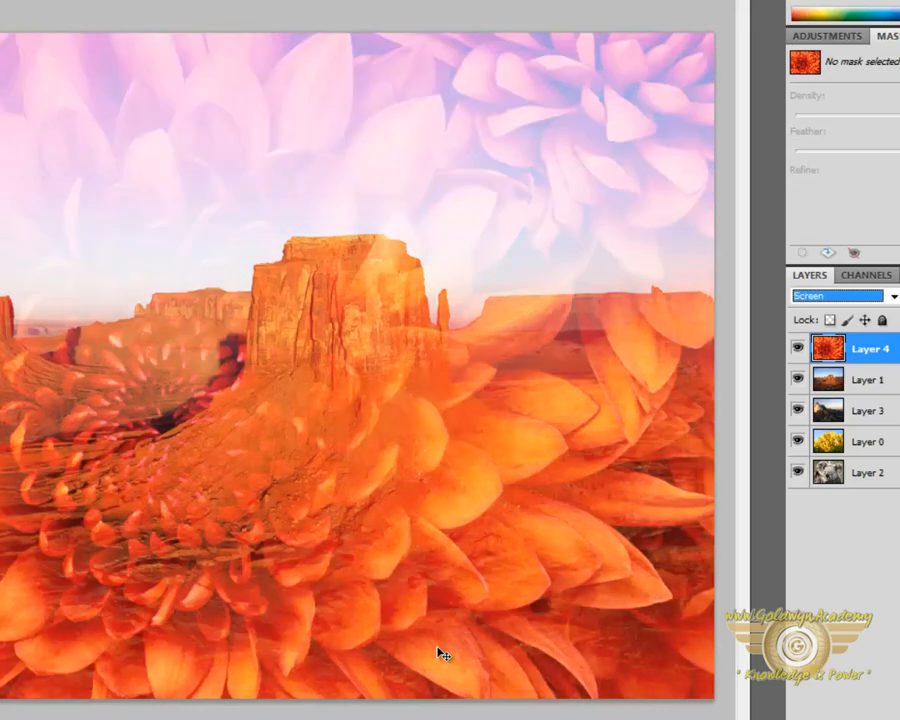
# - Return Layer 4's blend mode to Normal
pyautogui.press('Up')
pyautogui.press('Up')
pyautogui.press('Up')
pyautogui.press('Up')
pyautogui.press('Up')
pyautogui.press('Up')
pyautogui.press('Up')
pyautogui.press('Up')
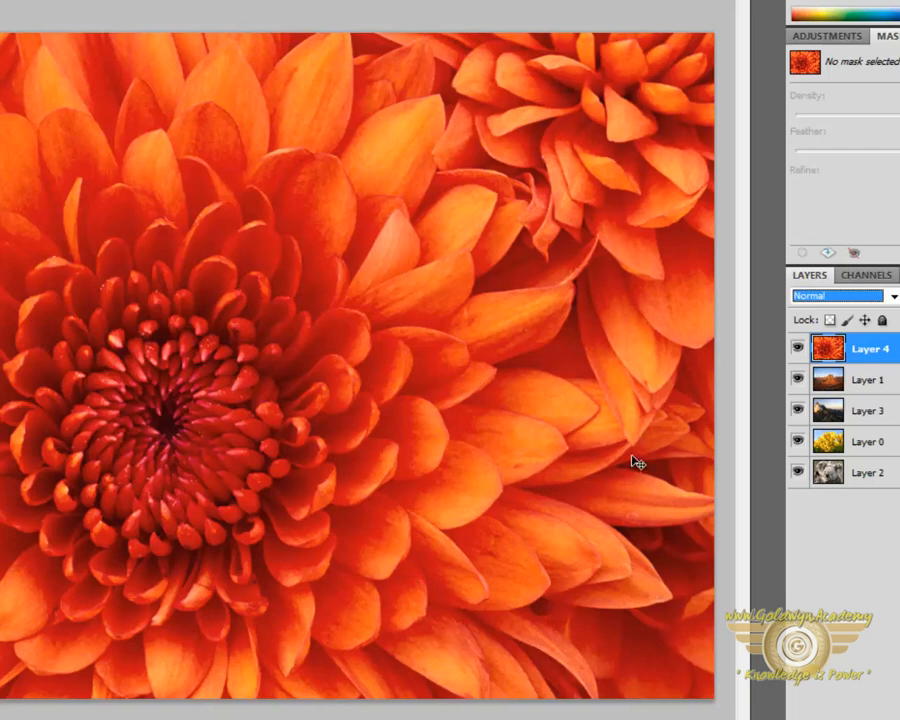
# - Hide Layer 4, make Layer 1 active and select its entire sky with the Quick Selection tool
pyautogui.click(798, 350)
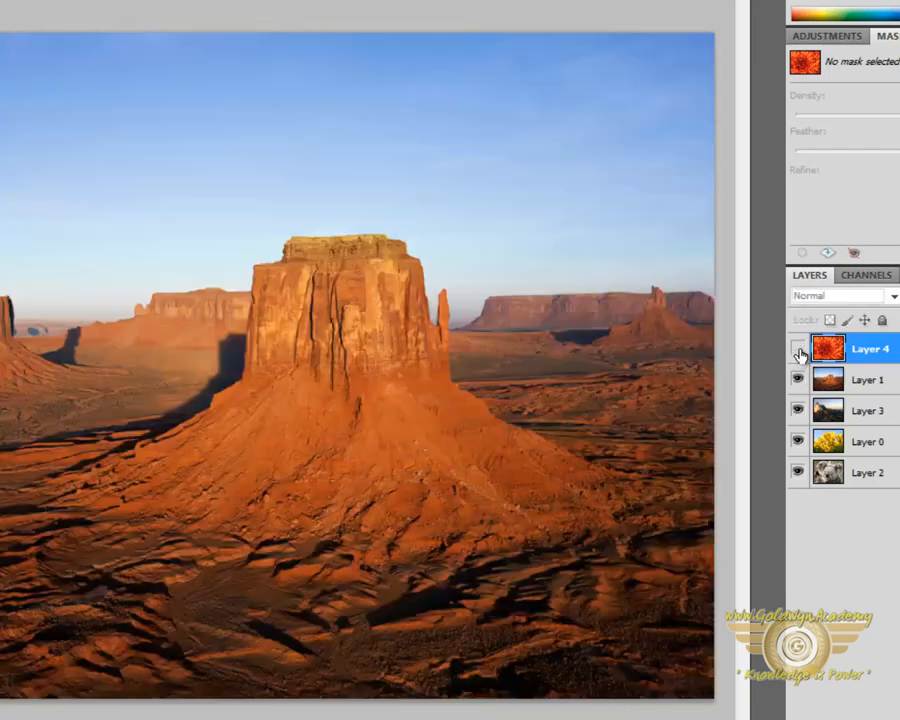
pyautogui.click(870, 379)
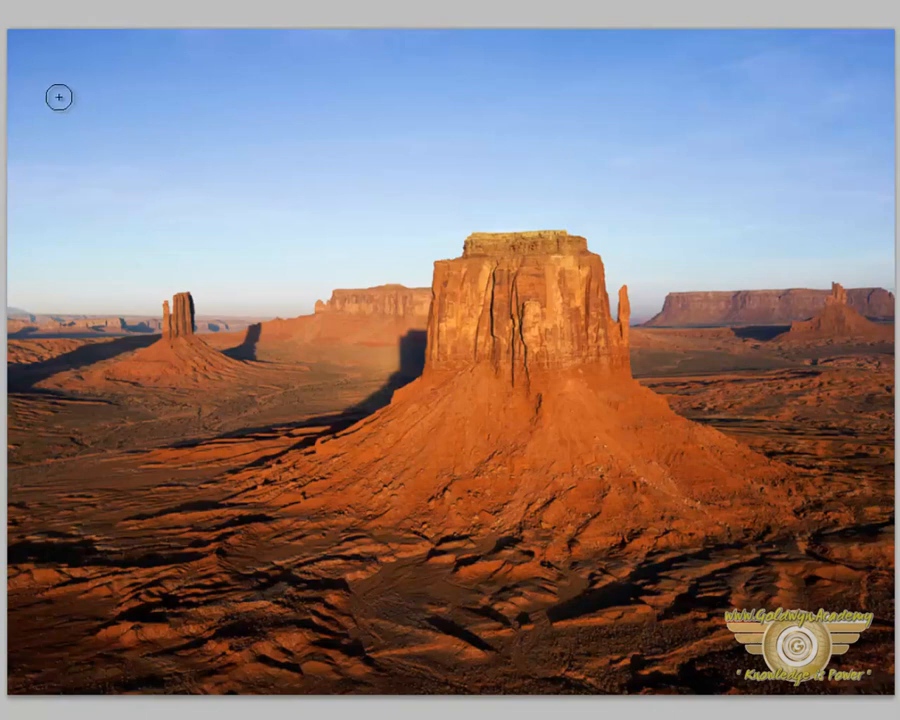
pyautogui.moveTo(59, 97)
pyautogui.mouseDown()
pyautogui.moveTo(49, 120)
pyautogui.moveTo(48, 271)
pyautogui.moveTo(159, 253)
pyautogui.moveTo(225, 271)
pyautogui.moveTo(306, 260)
pyautogui.mouseUp()
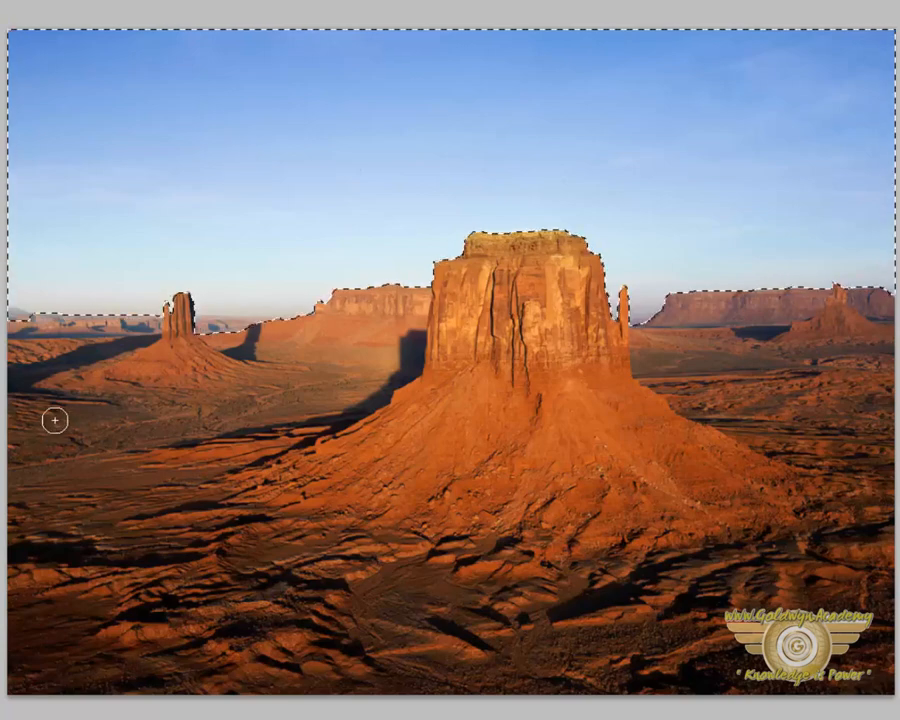
# - Subtract the distant hills at the far left of the horizon from the sky selection with the Quick Selection tool
pyautogui.scroll(4, 25, 320)
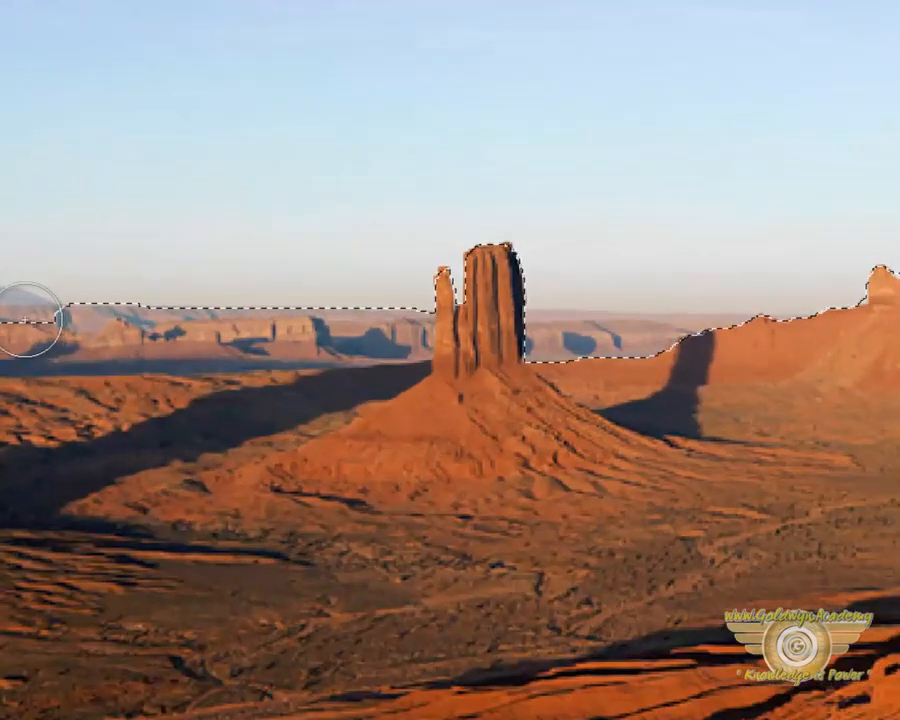
pyautogui.scroll(2, 30, 320)
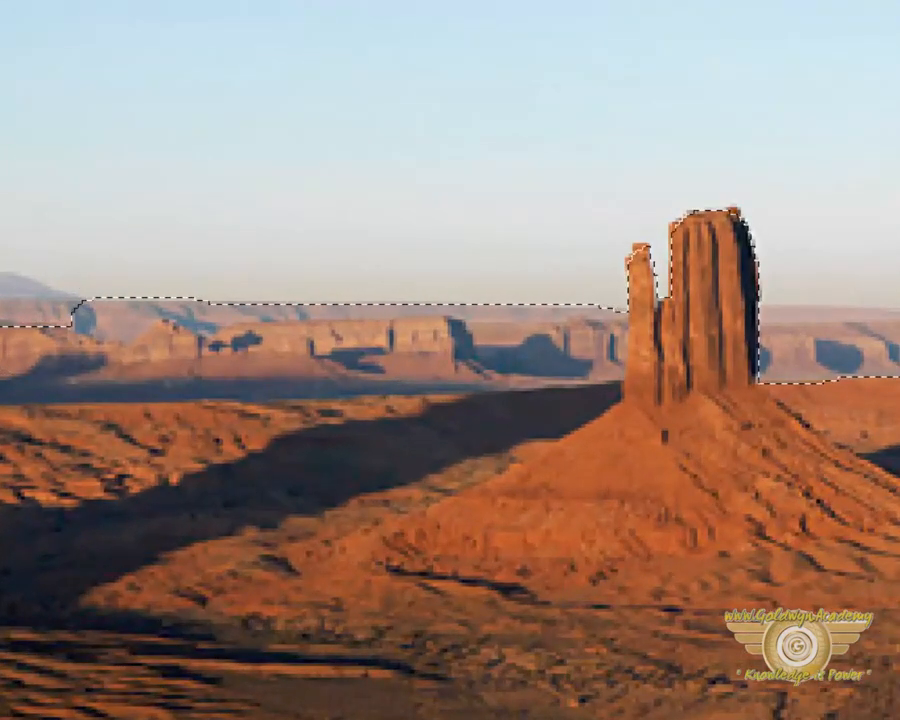
pyautogui.hscroll(-2, 450, 360)
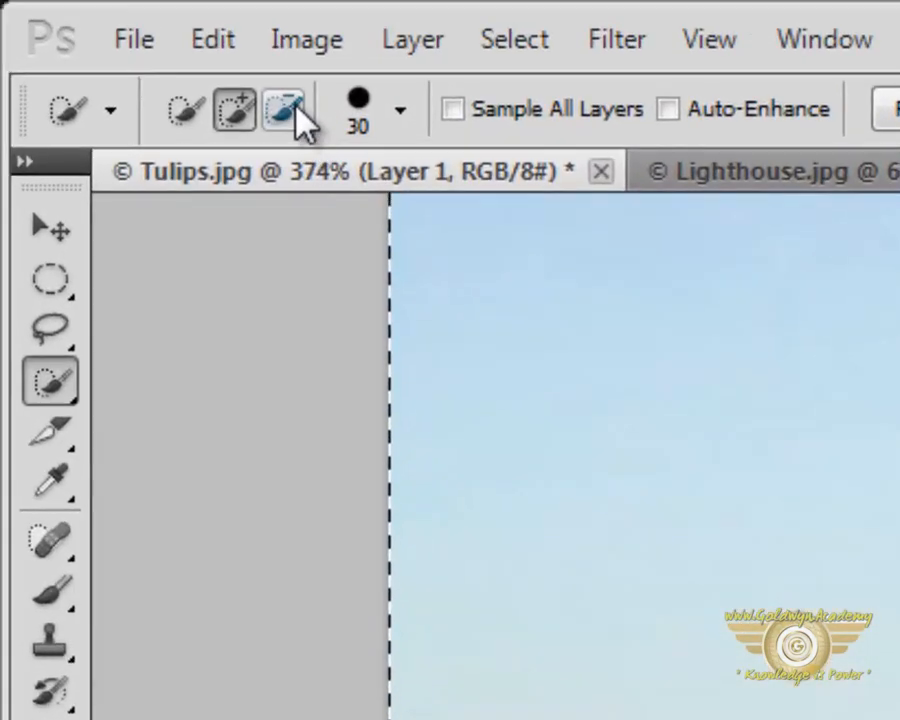
pyautogui.click(296, 104)
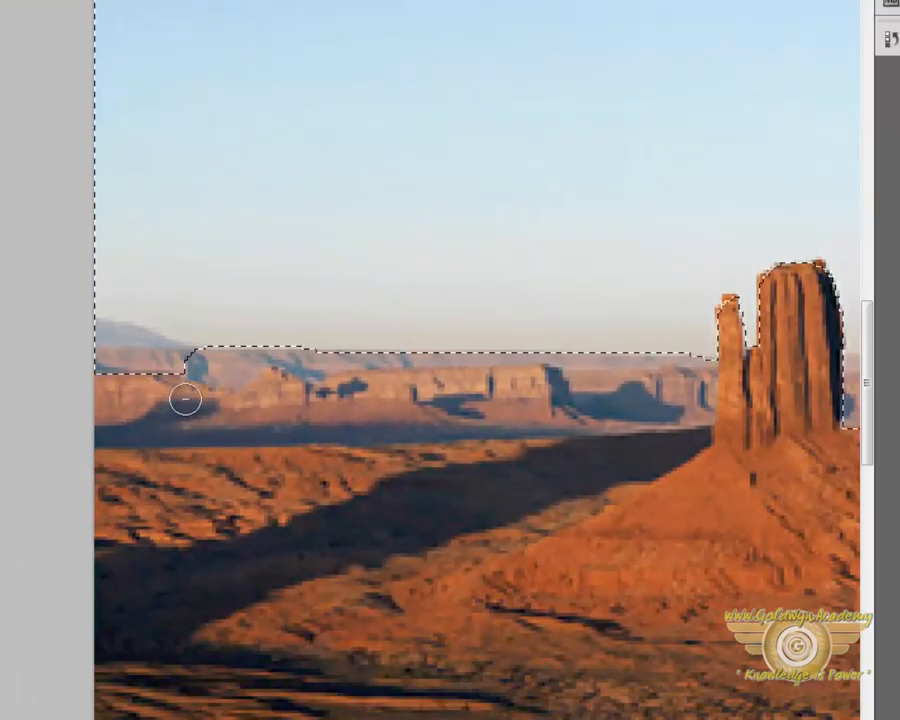
pyautogui.moveTo(185, 400)
pyautogui.mouseDown()
pyautogui.moveTo(176, 366)
pyautogui.moveTo(114, 360)
pyautogui.moveTo(118, 350)
pyautogui.mouseUp()
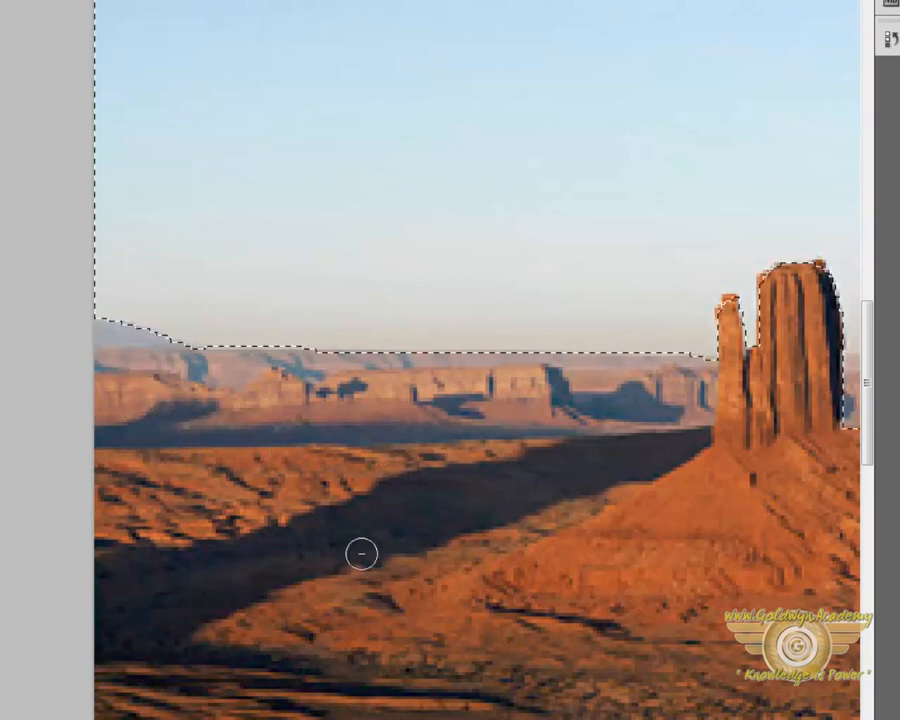
# - Make Layer 4 active and visible again, and invert the selection so it covers the area below the horizon
pyautogui.scroll(-6, 361, 553)
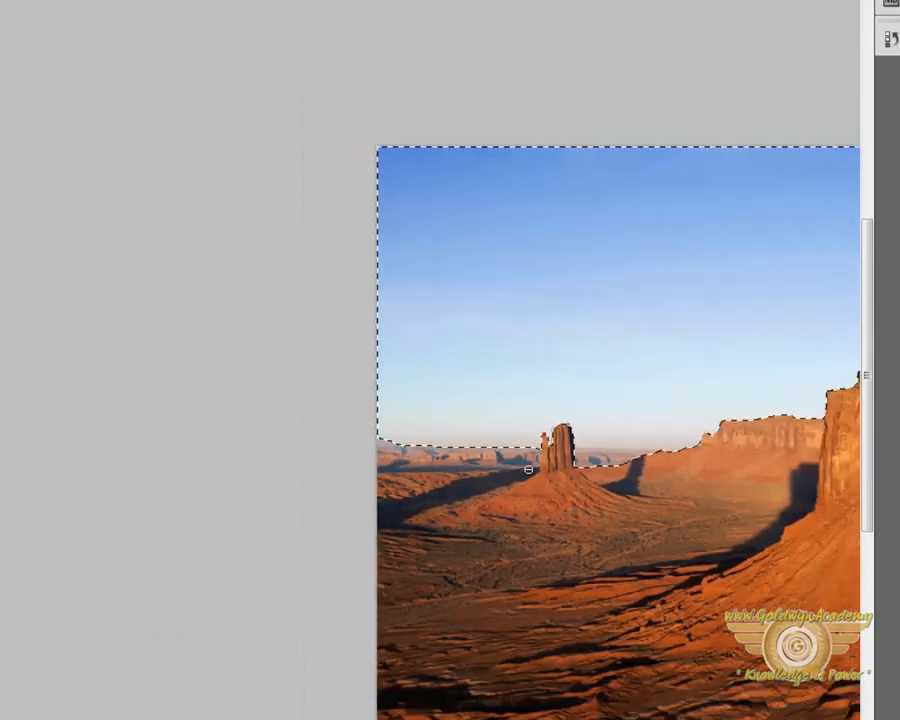
pyautogui.scroll(-2, 550, 475)
pyautogui.scroll(1, 552, 476)
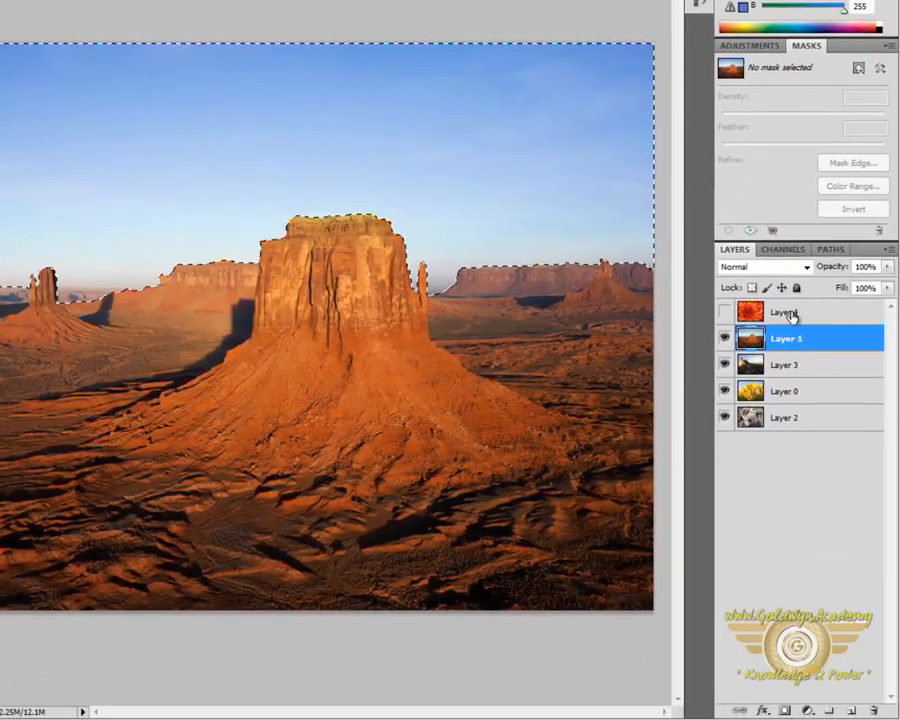
pyautogui.click(791, 314)
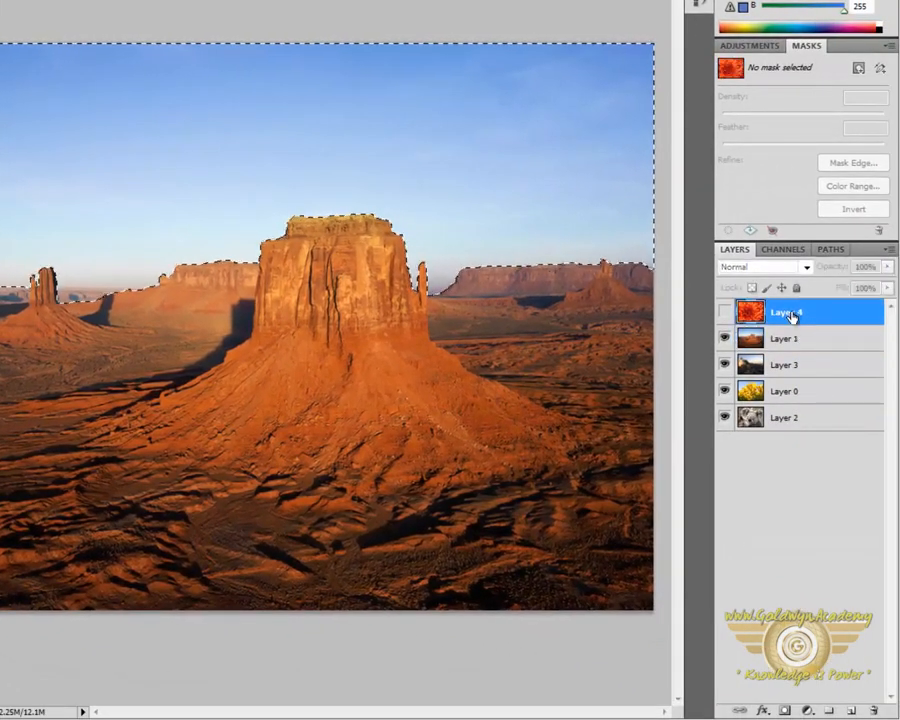
pyautogui.click(725, 313)
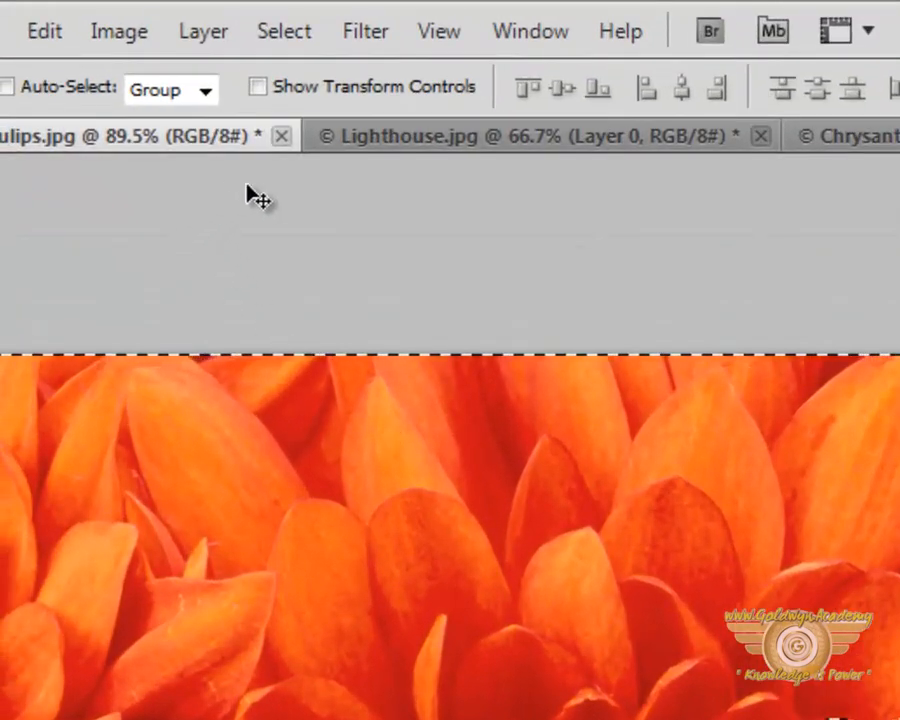
pyautogui.click(266, 32)
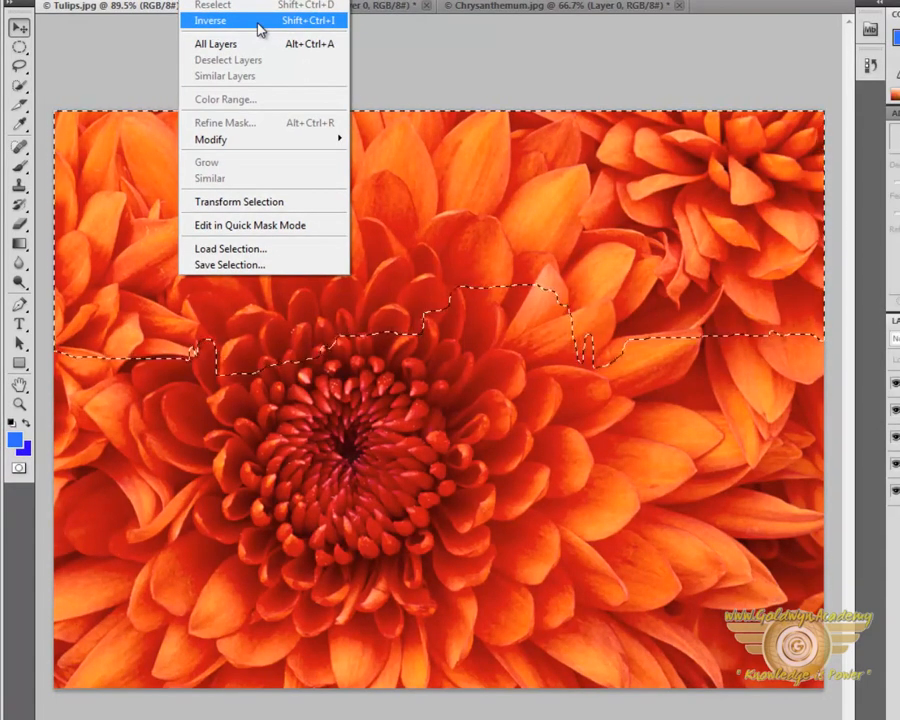
pyautogui.click(260, 24)
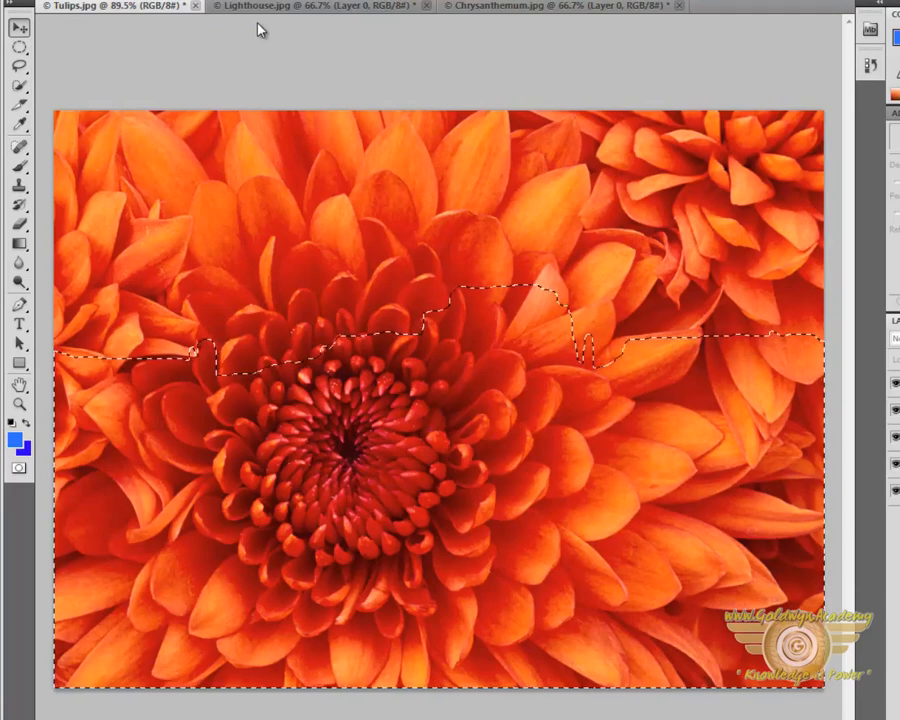